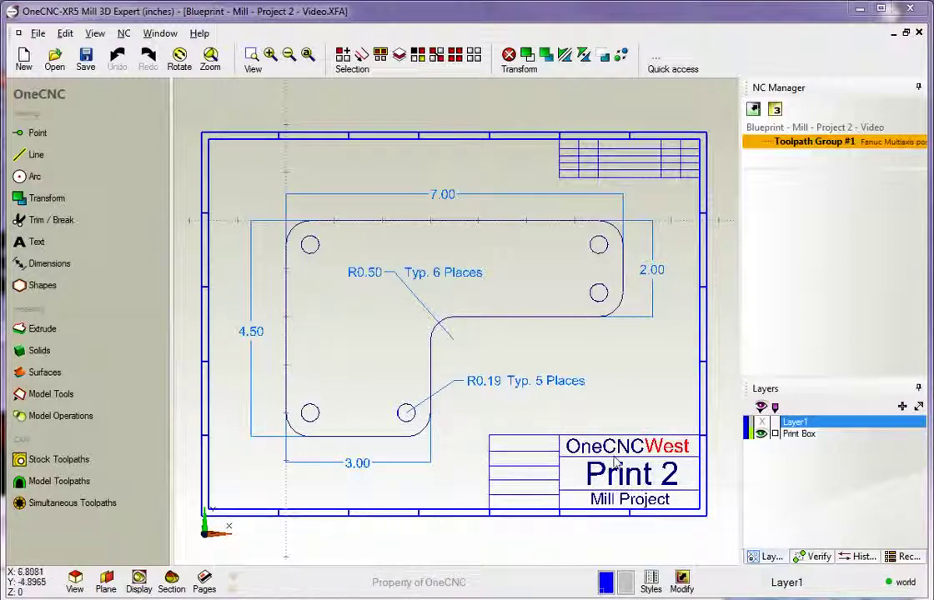
Toggle the Print Box layer to review the blueprint, leaving the layer hidden
left_click(761, 434)
left_click(760, 434)
left_click(760, 434)
left_click(760, 435)
left_click(761, 434)
left_click(761, 434)
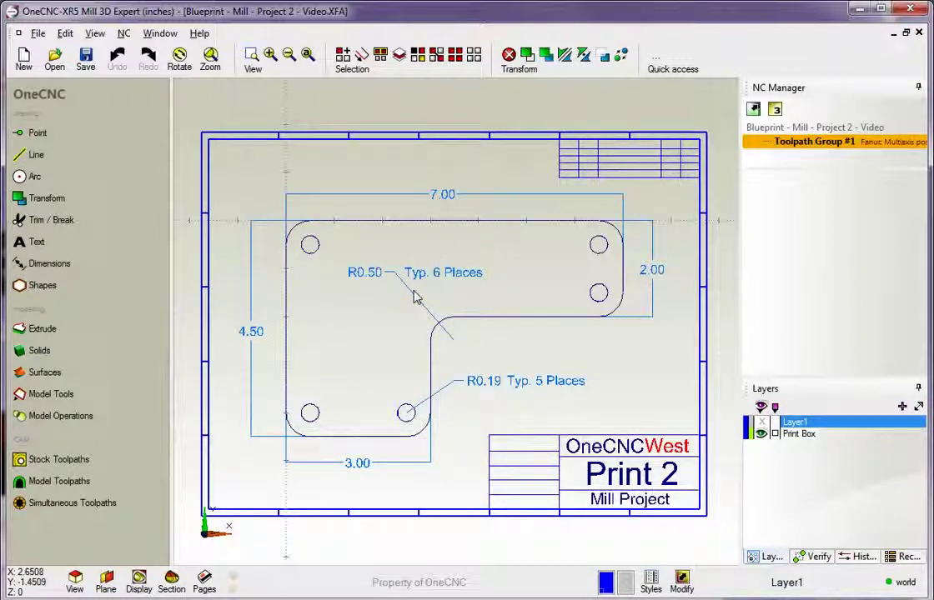
left_click(761, 435)
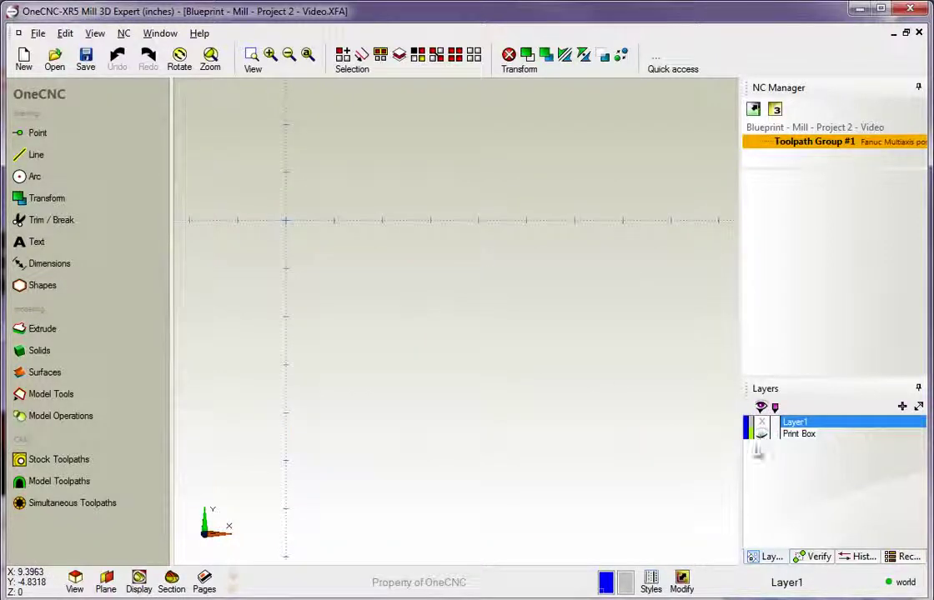
Draw connected lines from the origin to X7 Y0 and on to X7 Y-2
left_click(37, 156)
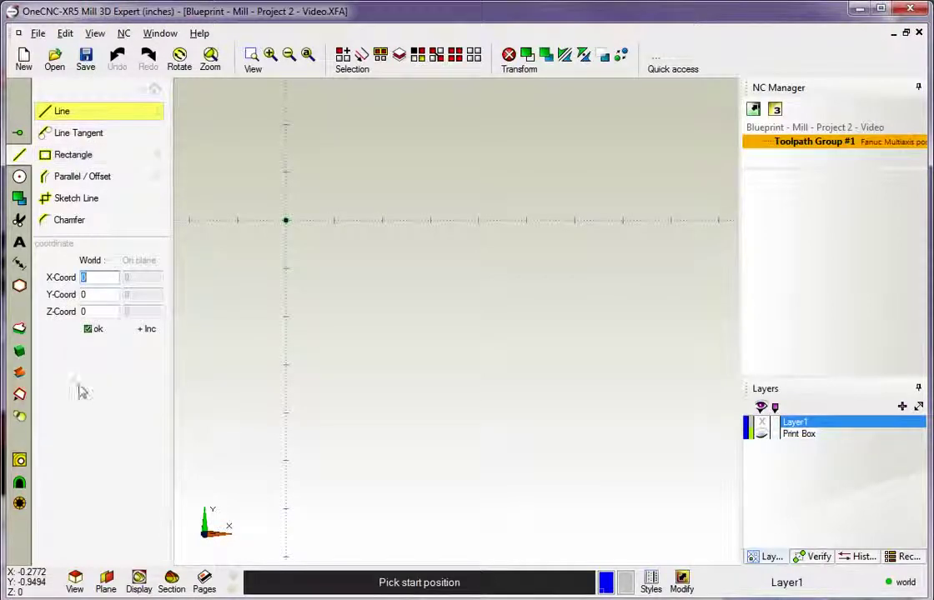
left_click(90, 329)
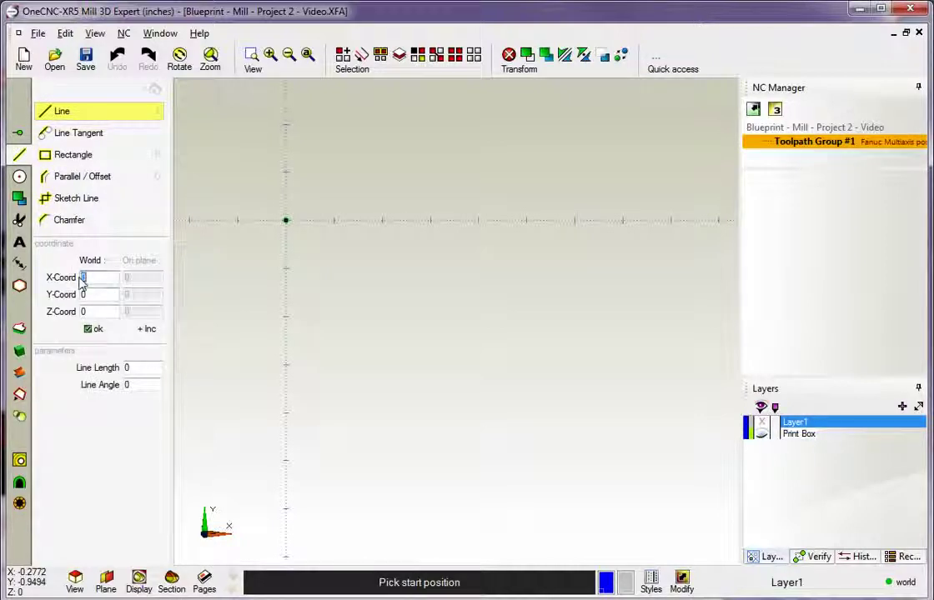
type("7")
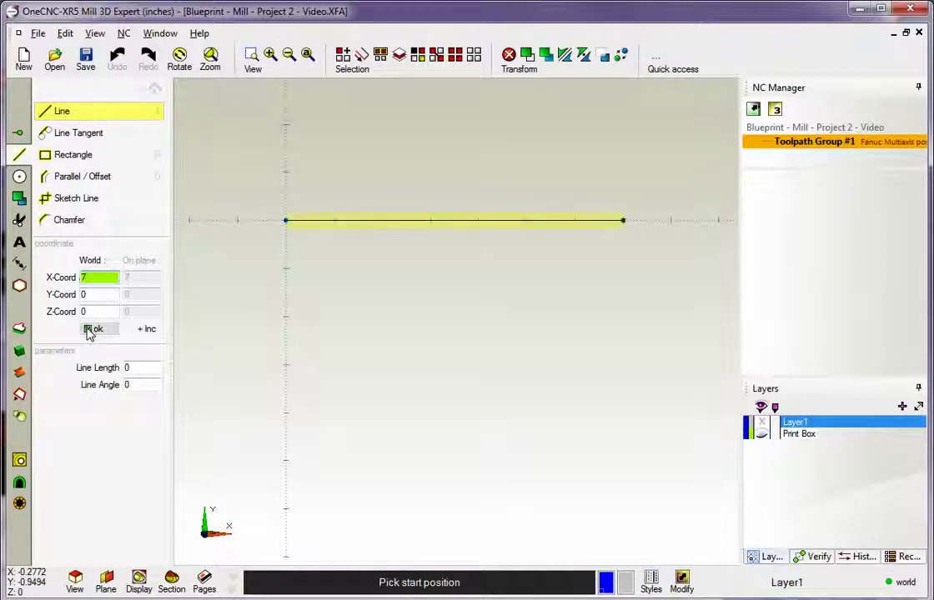
key("Tab")
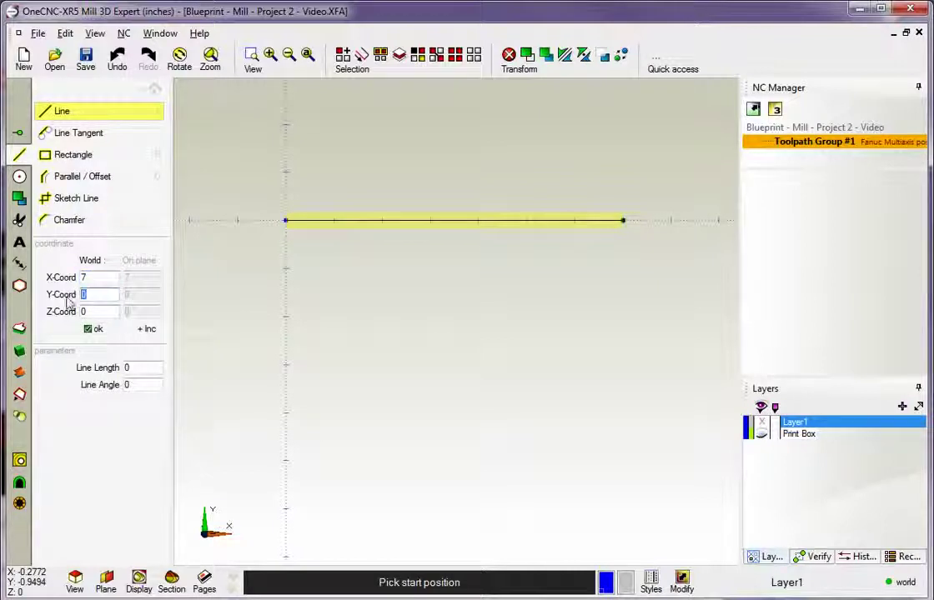
type("-2")
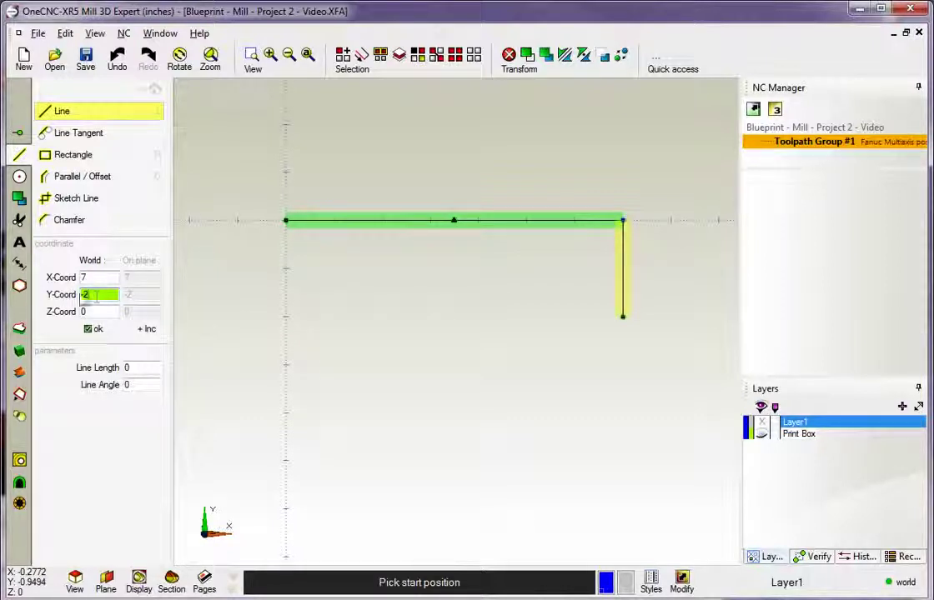
left_click(92, 330)
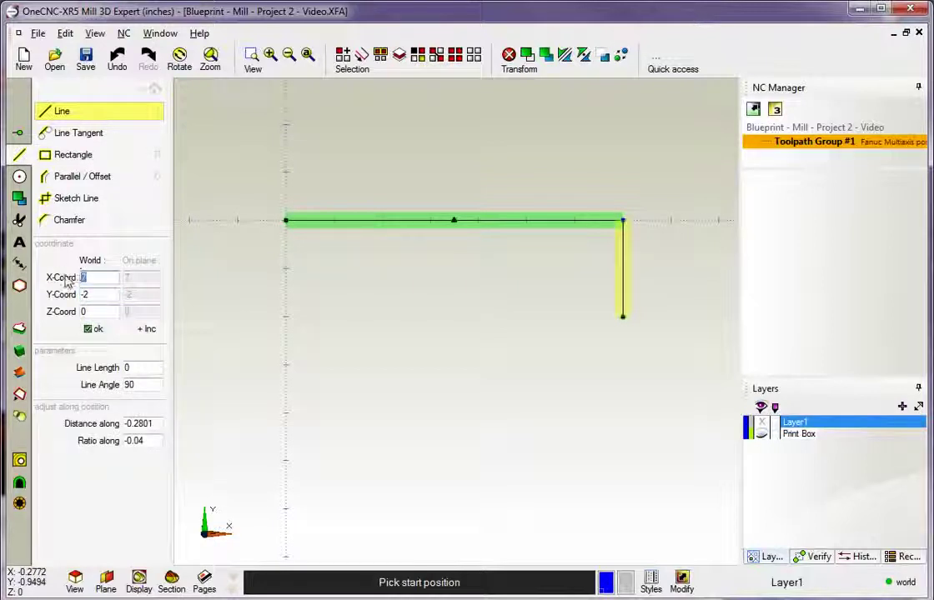
Continue the outline with lines to X3 Y-2, X3 Y-4.5 and X0 Y-4.5
type("3")
left_click(92, 330)
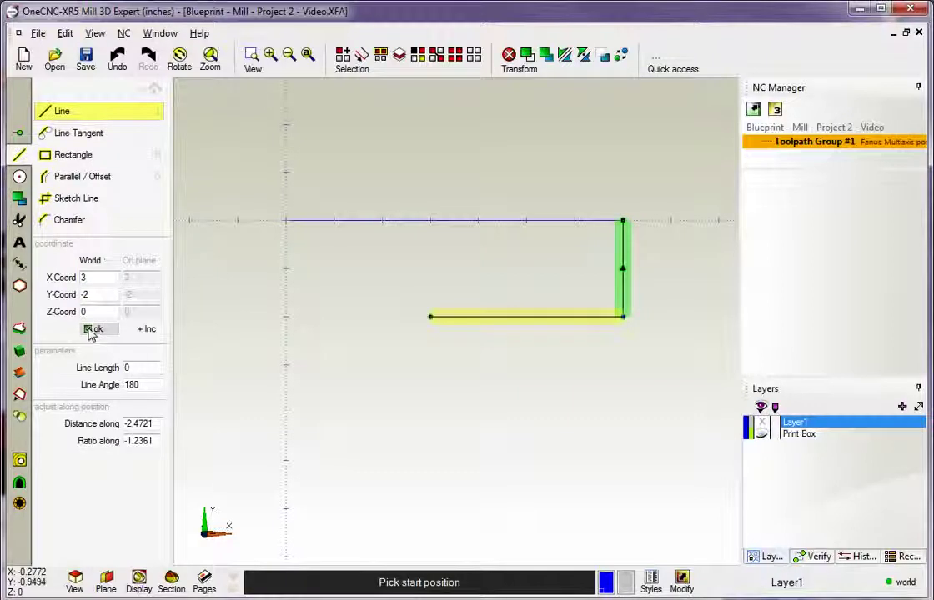
left_click(94, 331)
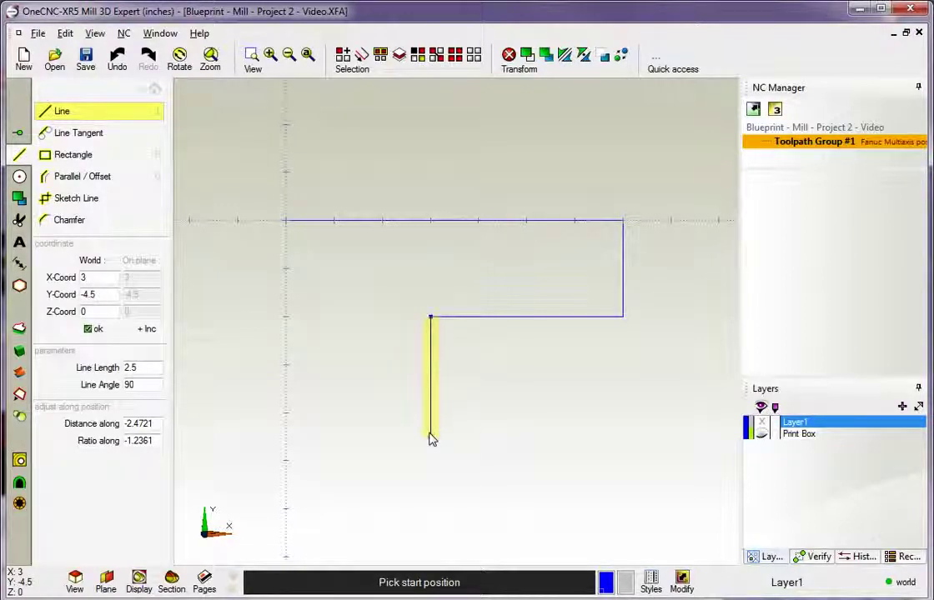
left_click(431, 437)
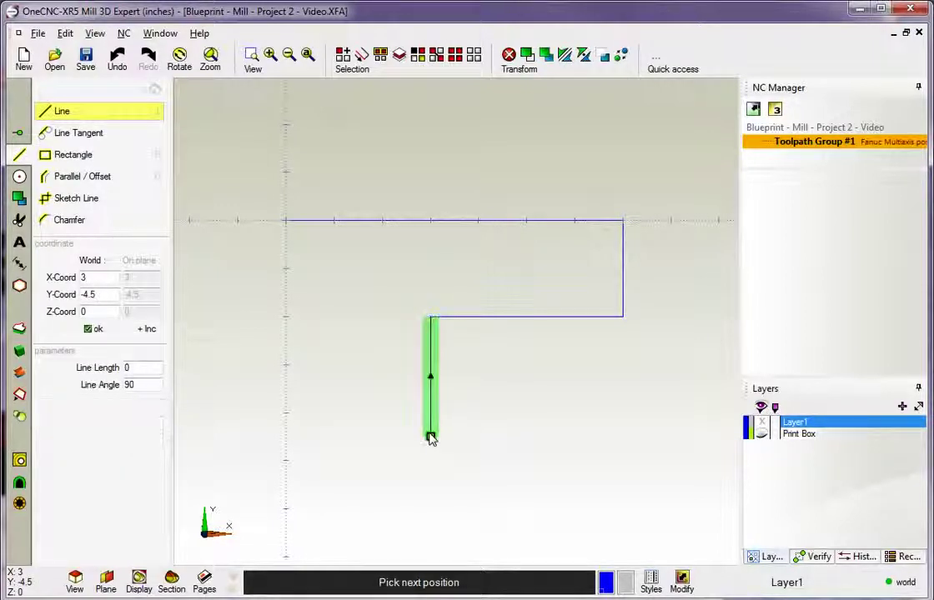
left_click(286, 438)
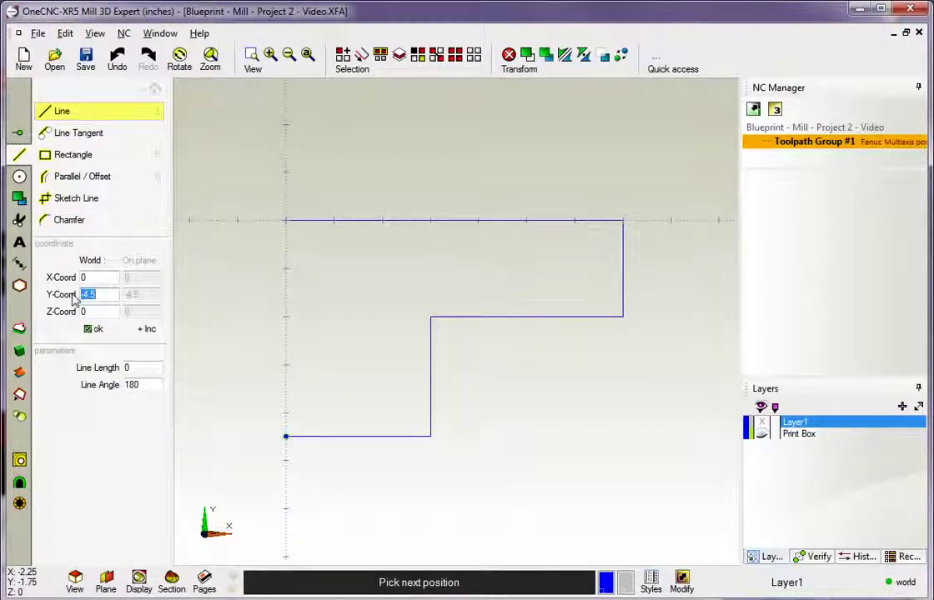
Close the L-shaped outline with a line back to X0 Y0 and end the line chain
type("0")
left_click(90, 330)
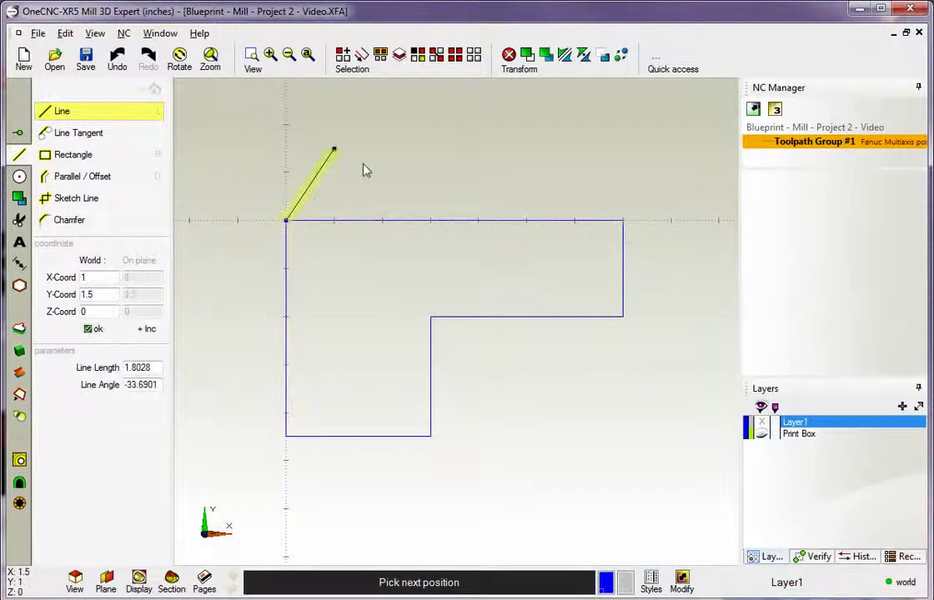
right_click(332, 156)
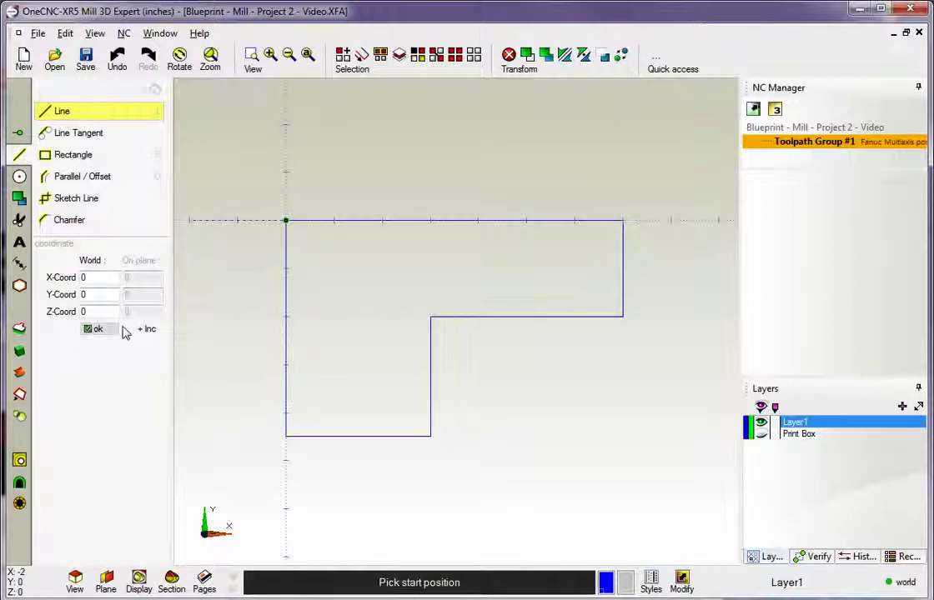
Show the Print Box layer to check the corner radius callout, and hide it again
left_click(761, 435)
left_click(763, 436)
left_click(762, 435)
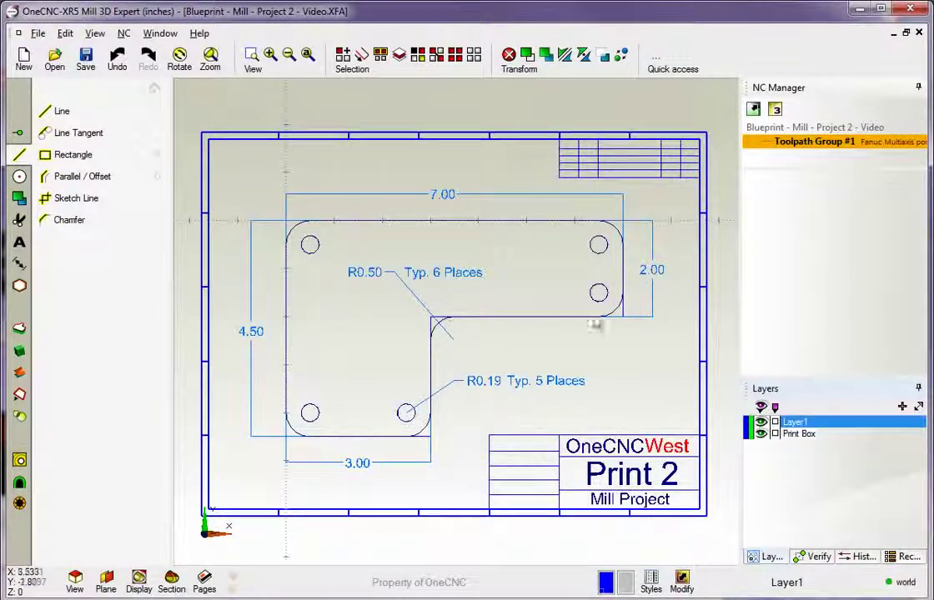
left_click(761, 434)
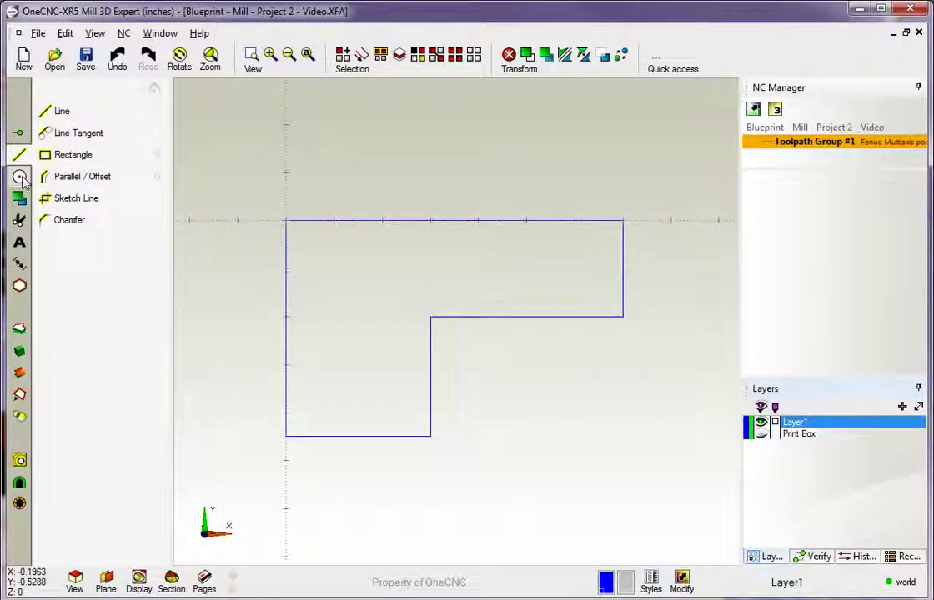
Fillet the outline's upper-left corner with a 0.5 radius
left_click(19, 176)
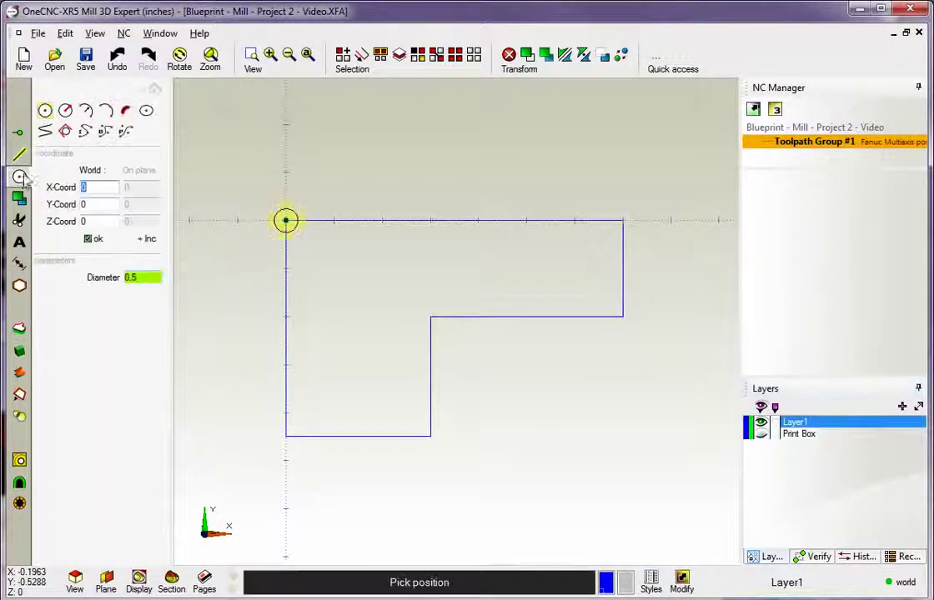
left_click(125, 114)
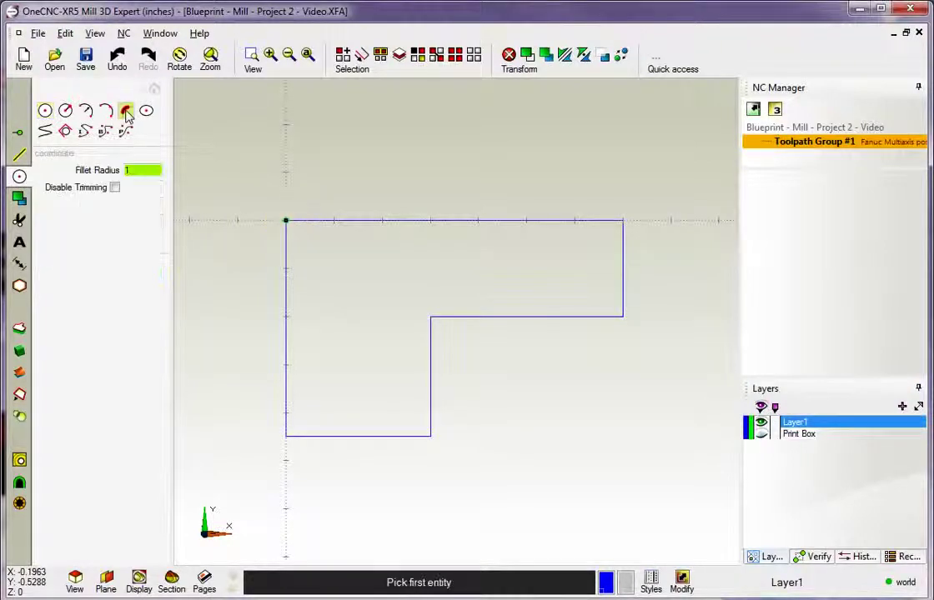
left_click_drag(145, 171, 108, 171)
type(".5")
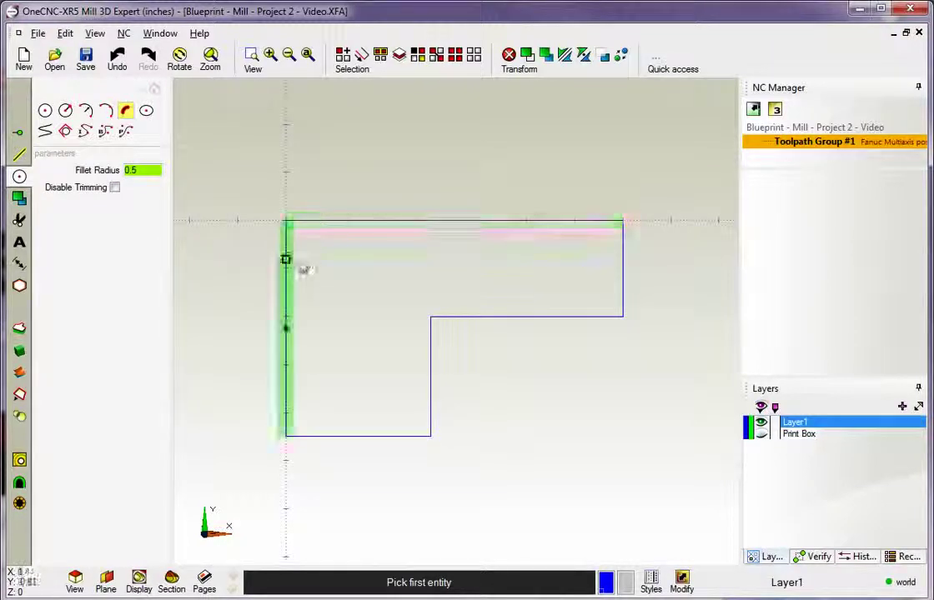
left_click(418, 229)
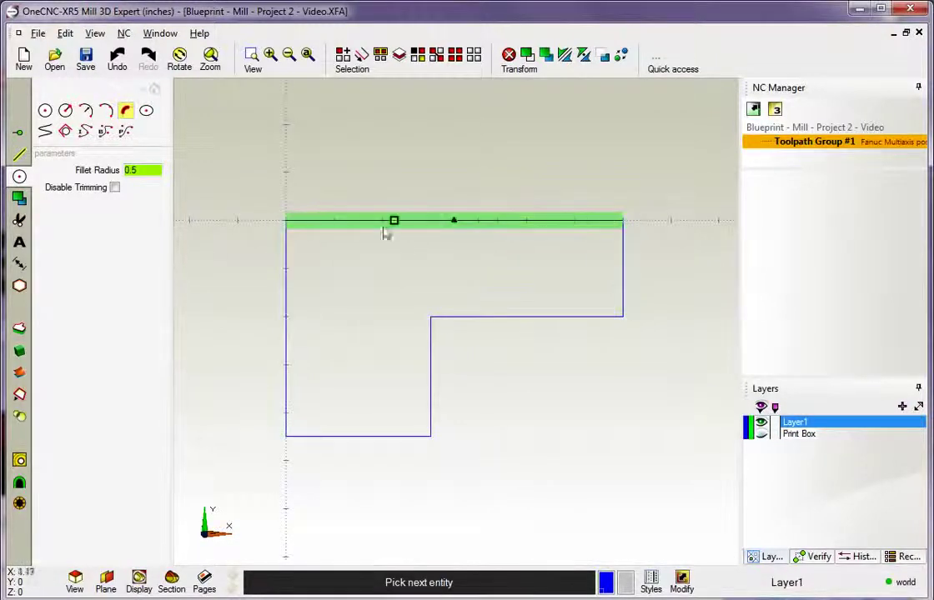
left_click(302, 274)
Fillet the two bottom corners of the outline's vertical leg with the same 0.5 radius
left_click(289, 407)
left_click(346, 436)
left_click(404, 437)
left_click(430, 415)
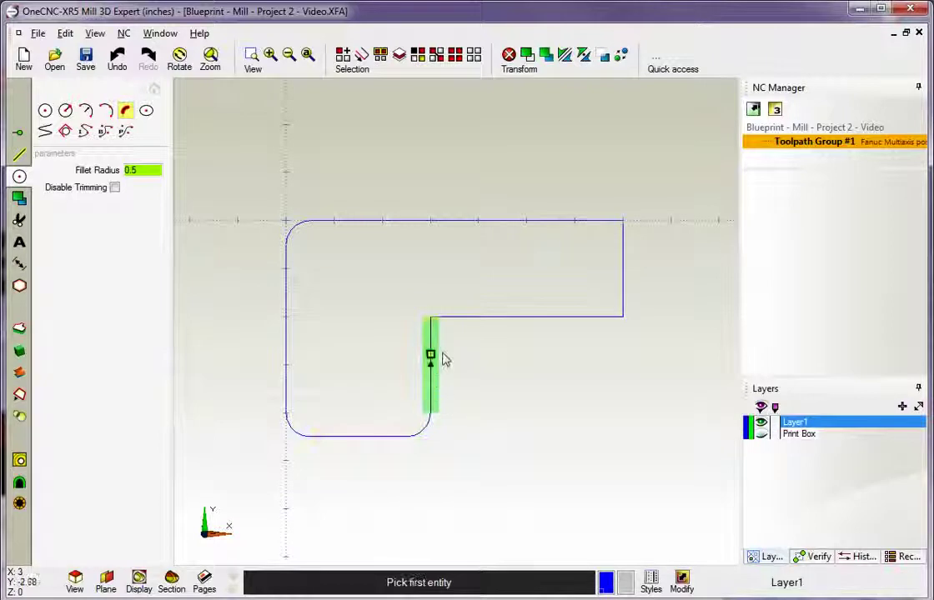
Fillet the inner corner and the two right-hand corners of the outline with a 0.5 radius
left_click(467, 320)
left_click(627, 286)
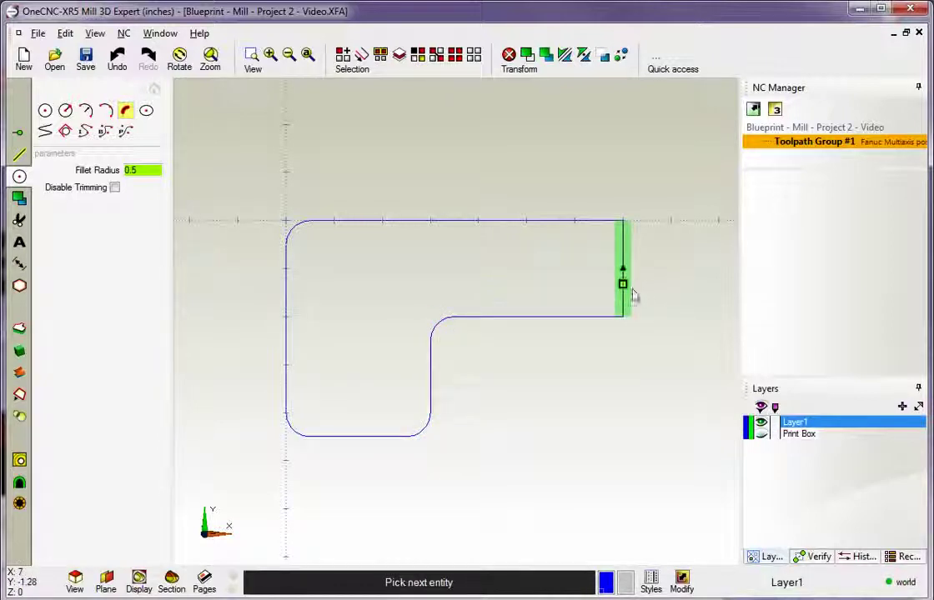
left_click(582, 324)
left_click(634, 266)
left_click(597, 225)
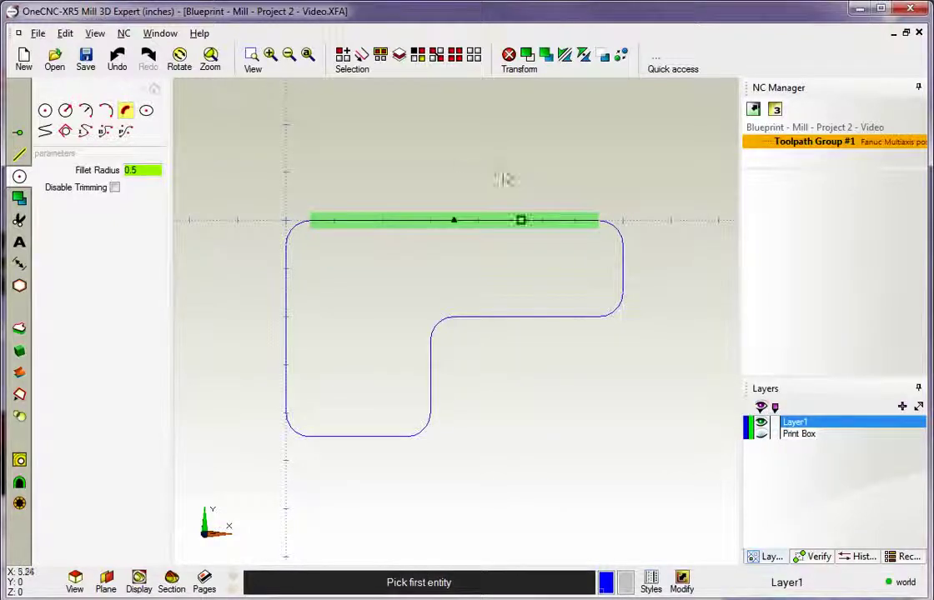
key("Escape")
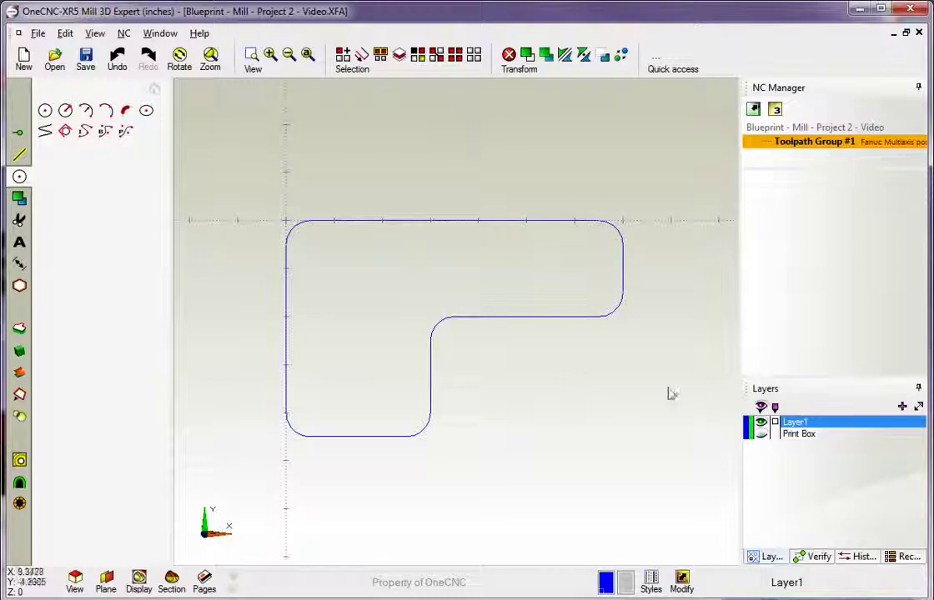
Show the Print Box layer to check the hole radius and locations, and hide it again
left_click(761, 434)
left_click(762, 434)
left_click(761, 435)
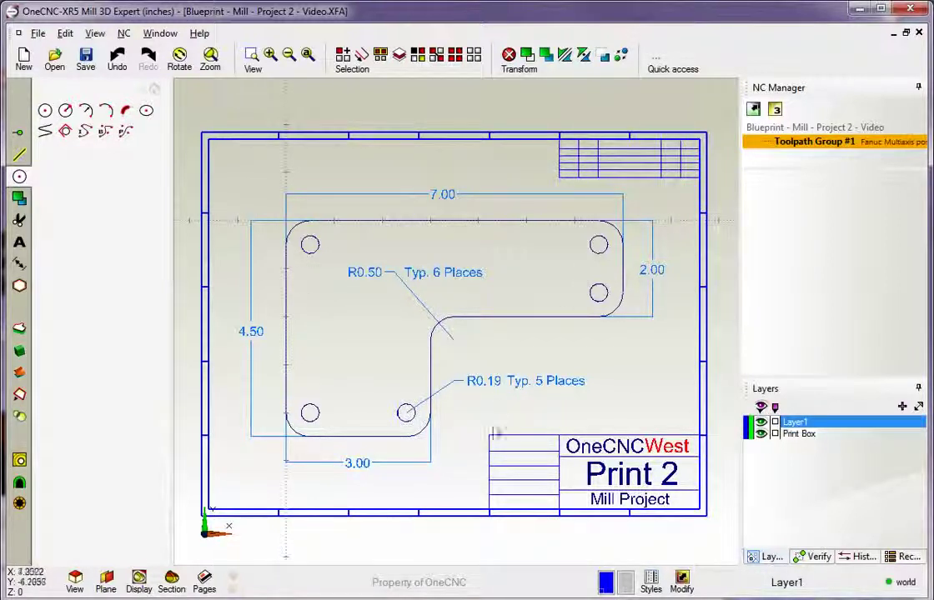
left_click(760, 433)
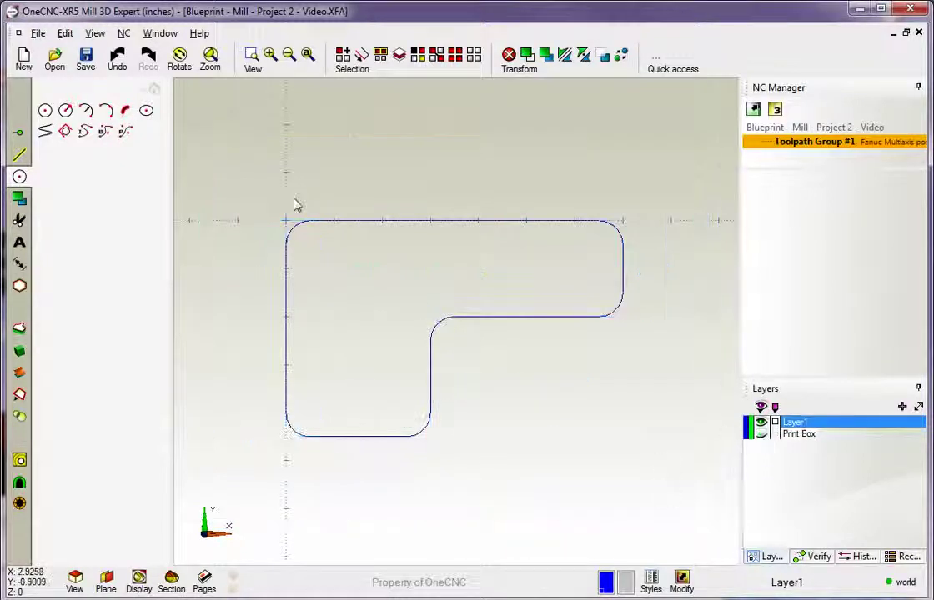
Draw a circle of diameter .19*2 centred on the upper-left fillet at X0.5 Y-0.5
left_click(45, 111)
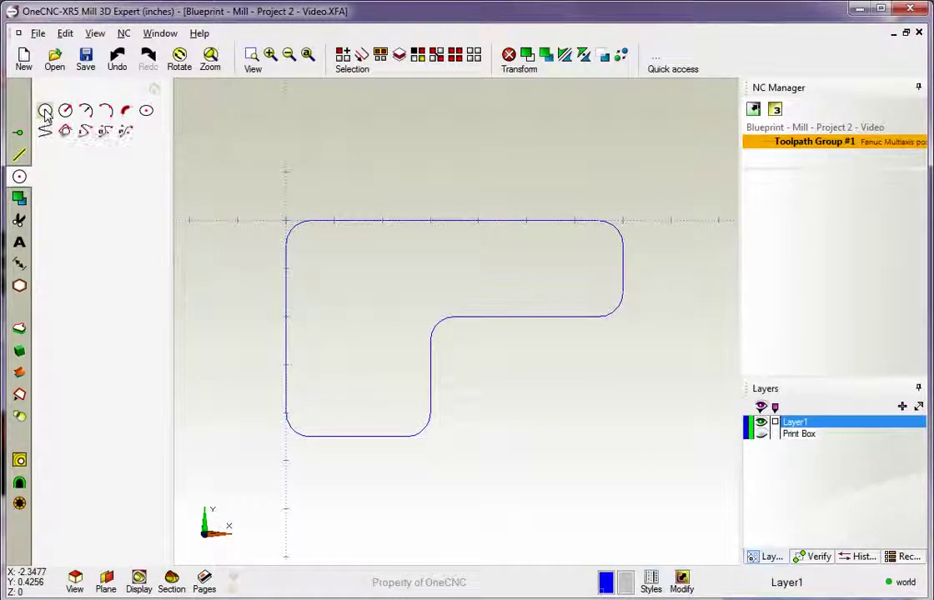
left_click_drag(148, 283, 127, 278)
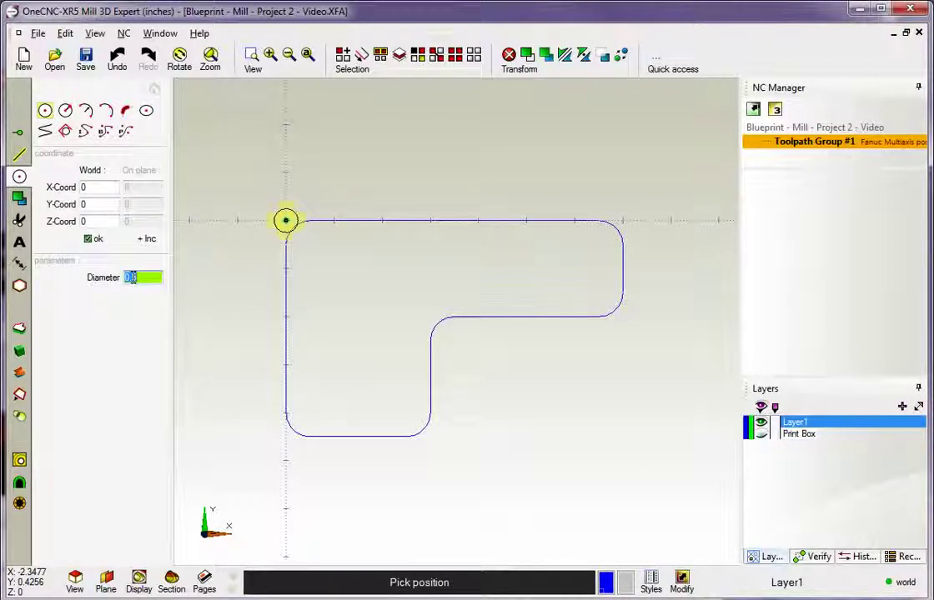
key("BackSpace")
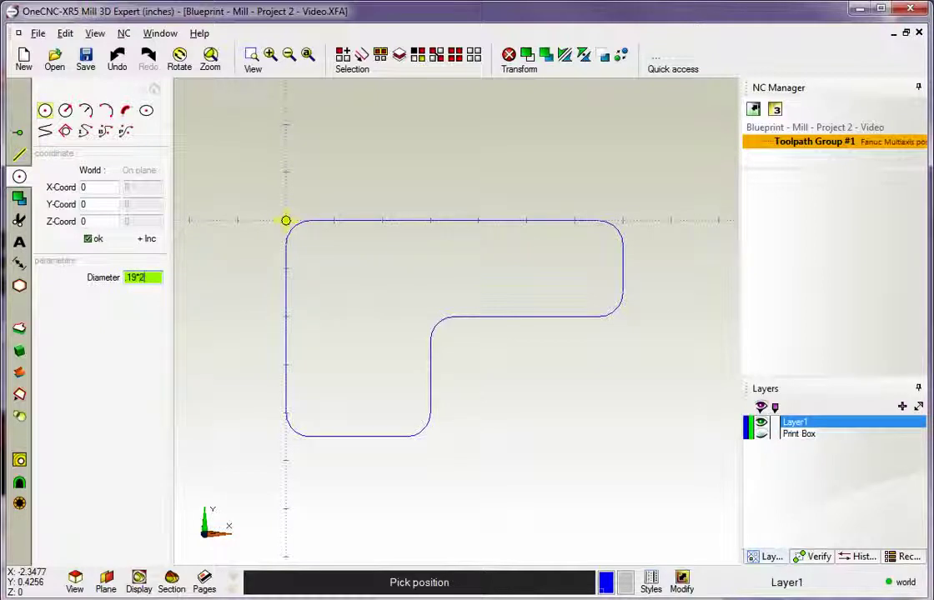
type(".19*2")
key("Return")
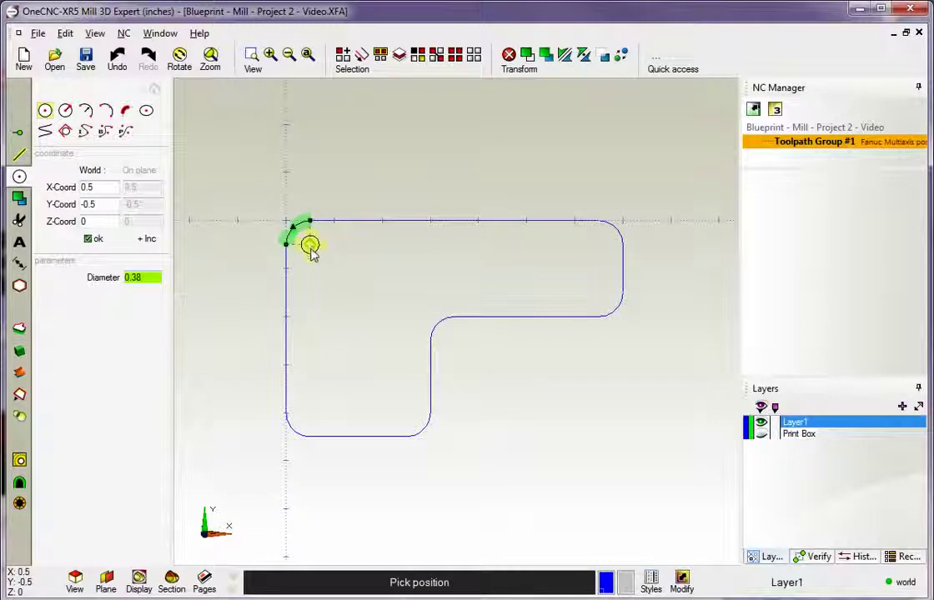
left_click(309, 245)
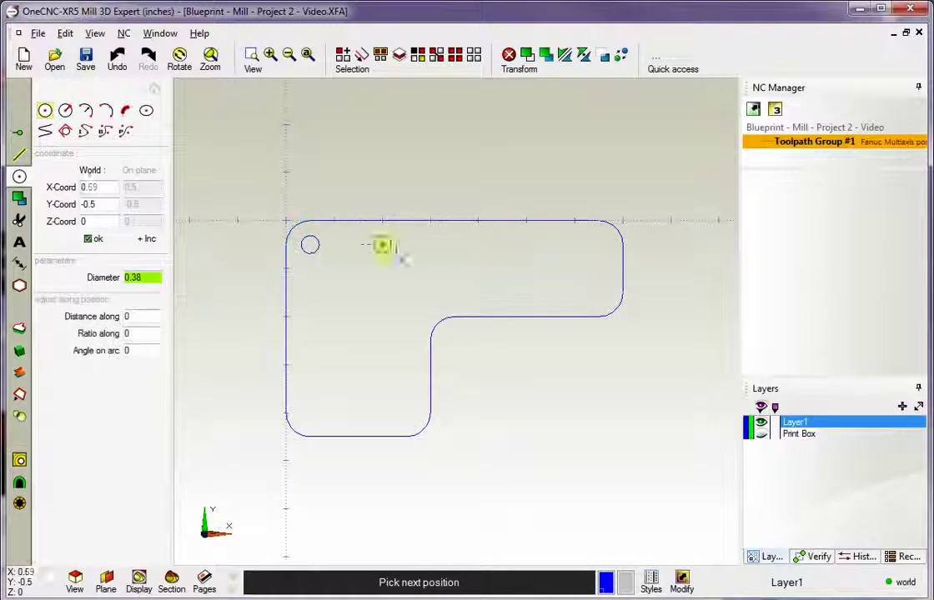
Place four more 0.38 diameter circles at the centres of the two right-hand and two bottom corner fillets
left_click(598, 244)
left_click(598, 292)
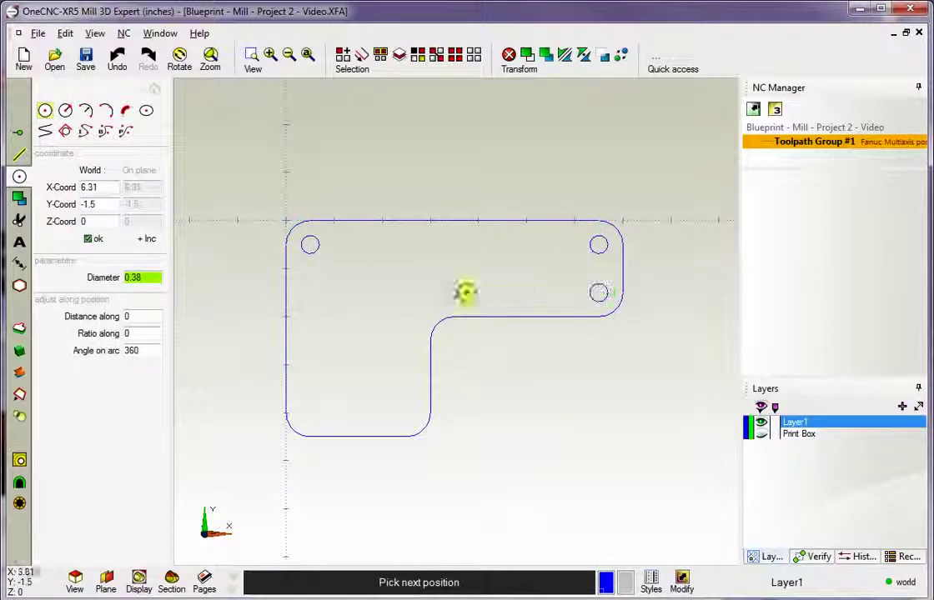
left_click(406, 413)
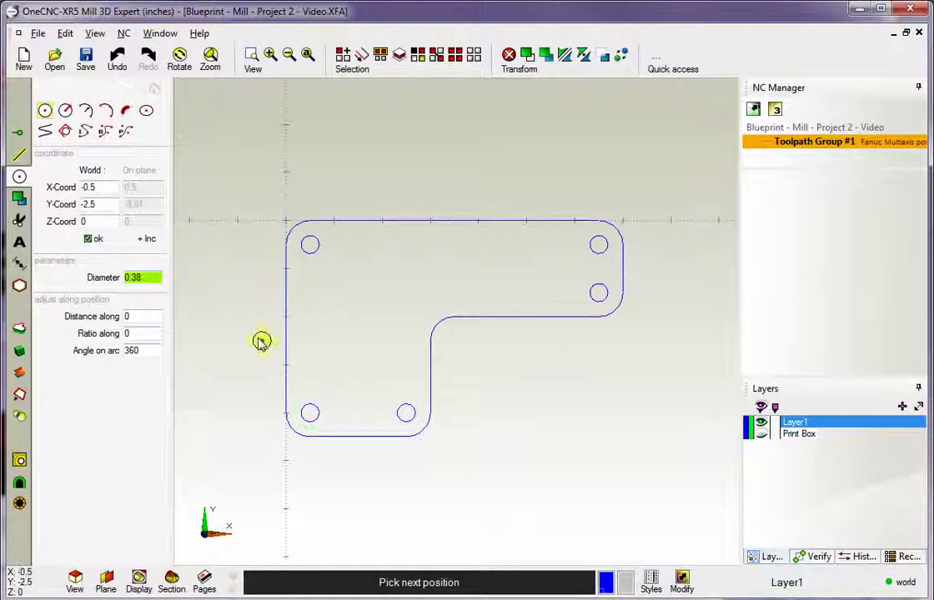
key("Escape")
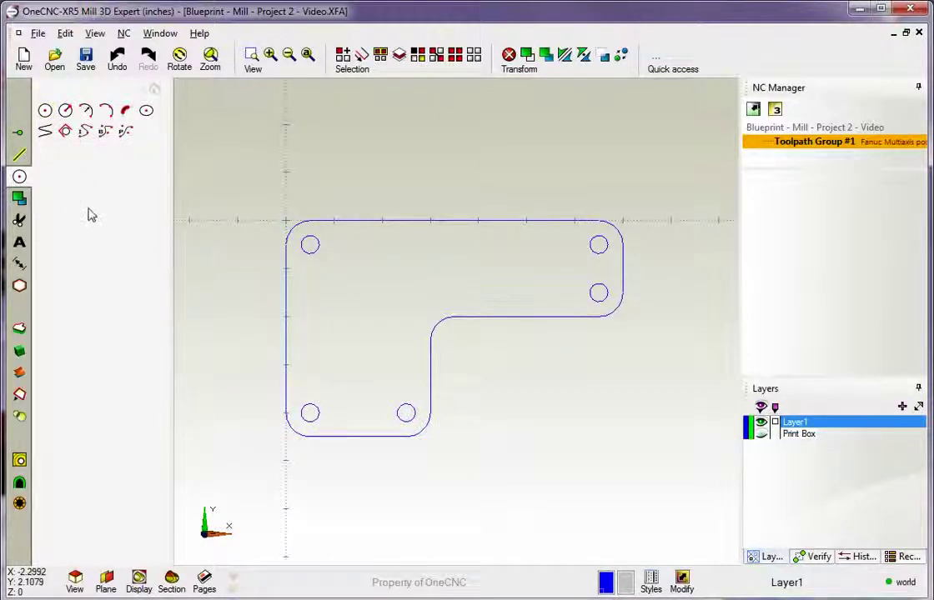
Compare the drawn part with the print by toggling the Print Box layer, leave it hidden, and return to the main tool list
left_click(762, 435)
left_click(762, 434)
left_click(761, 434)
left_click(762, 435)
left_click(761, 435)
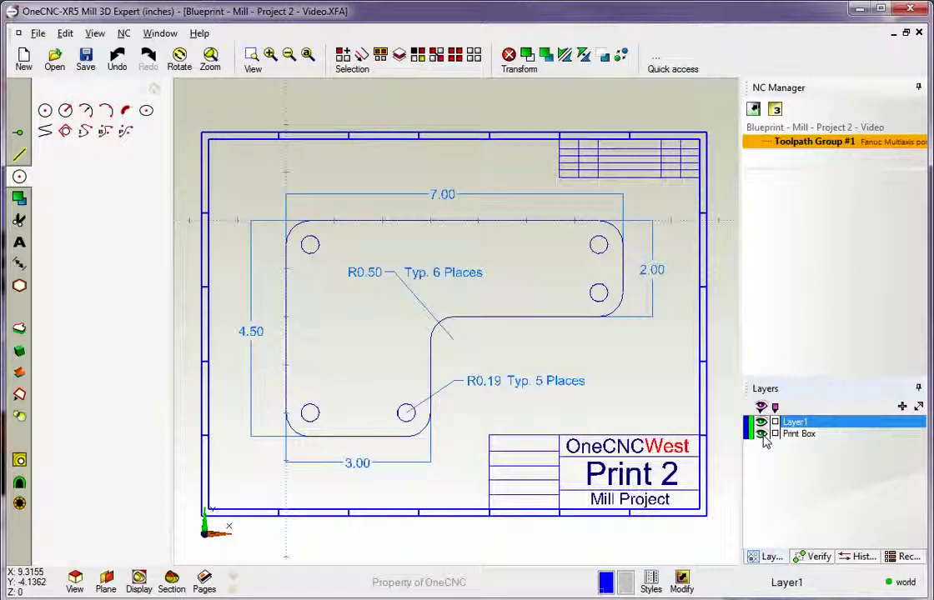
left_click(761, 435)
left_click(154, 88)
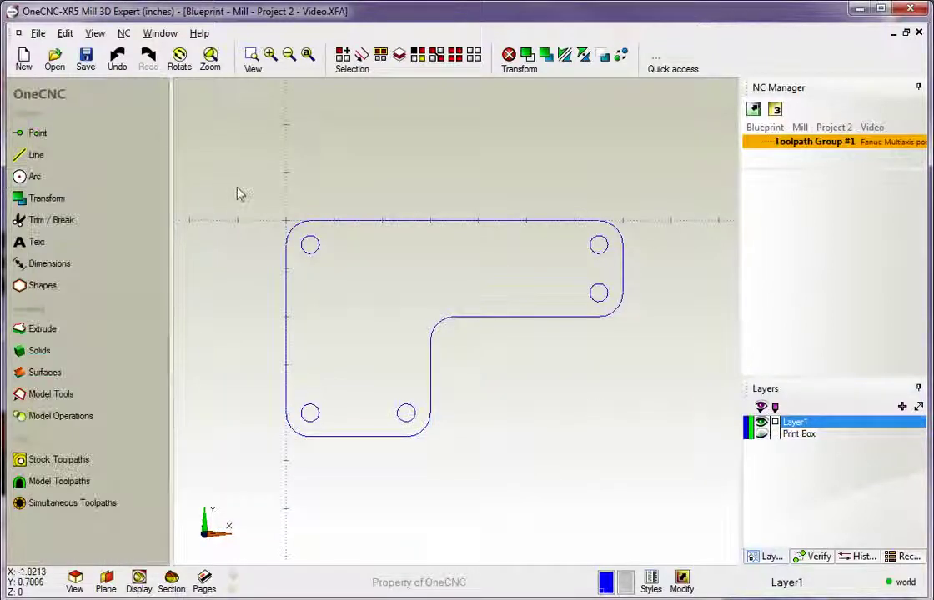